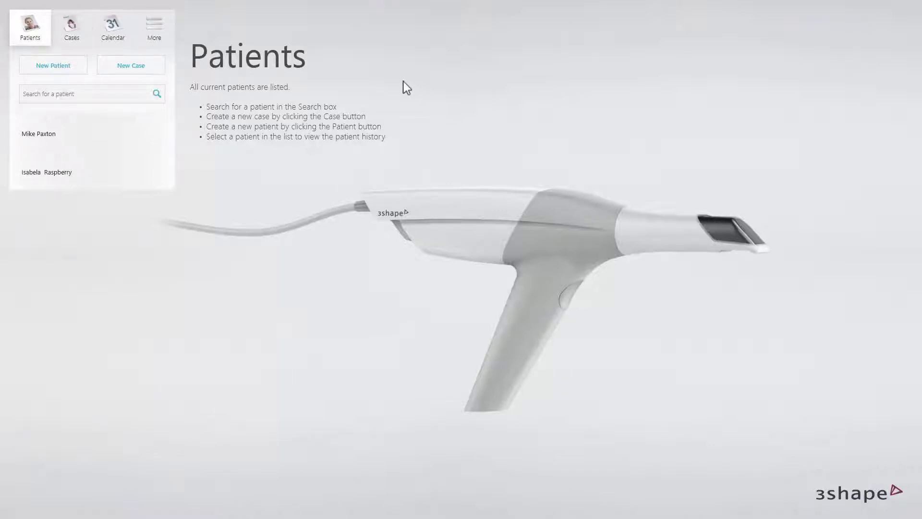
Register a new patient with their first and last name, then start a Digital impression case.
click(64, 68)
click(424, 192)
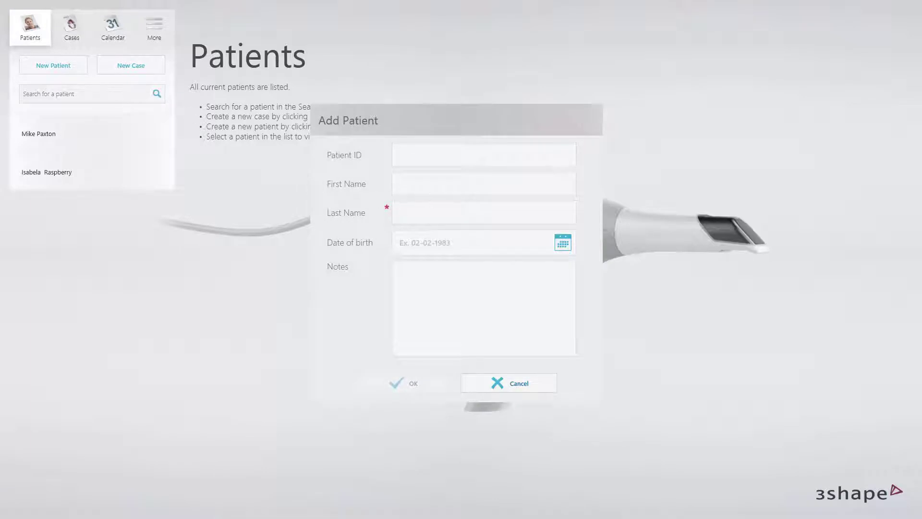
click(480, 213)
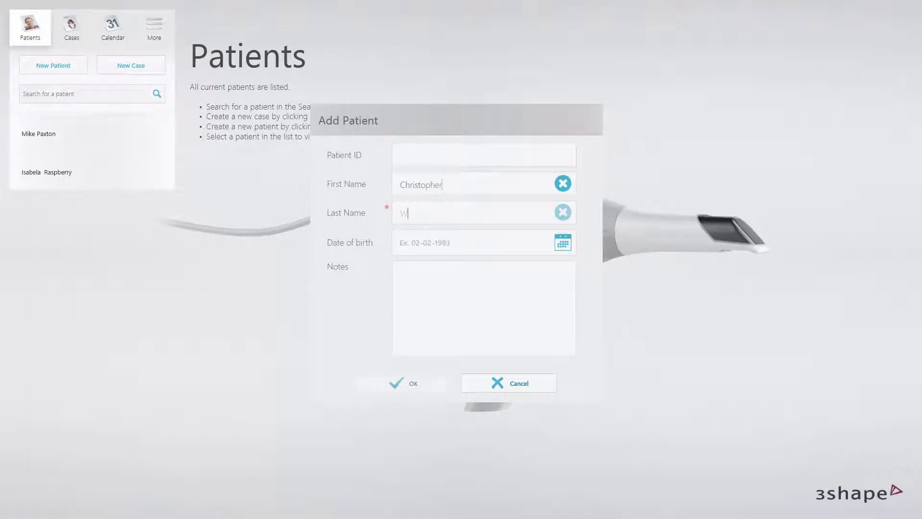
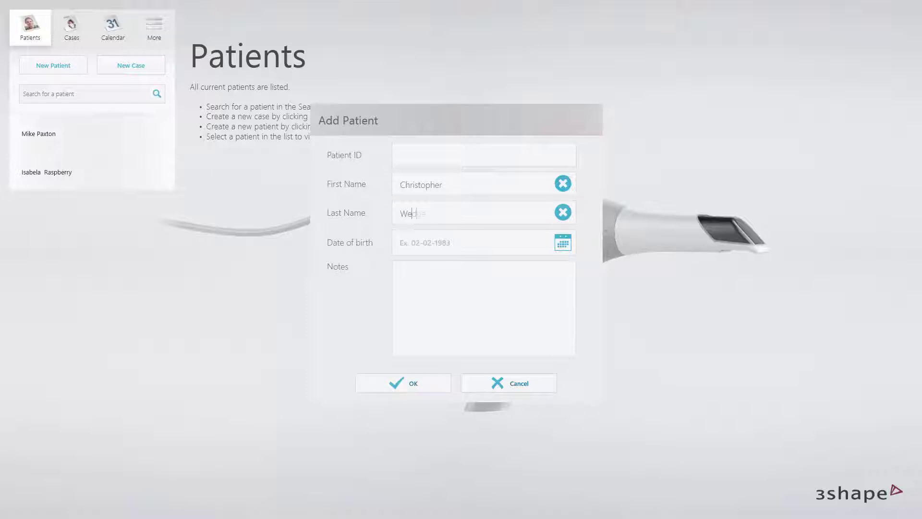
click(399, 384)
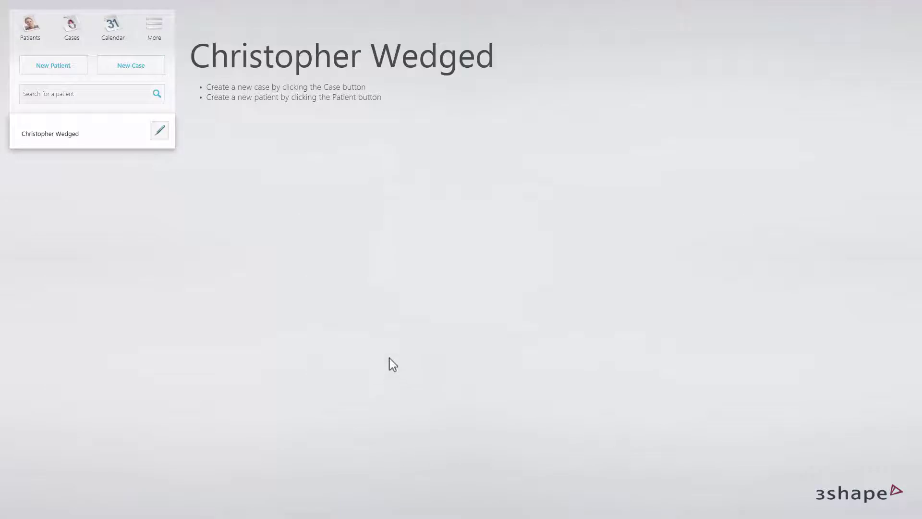
click(160, 72)
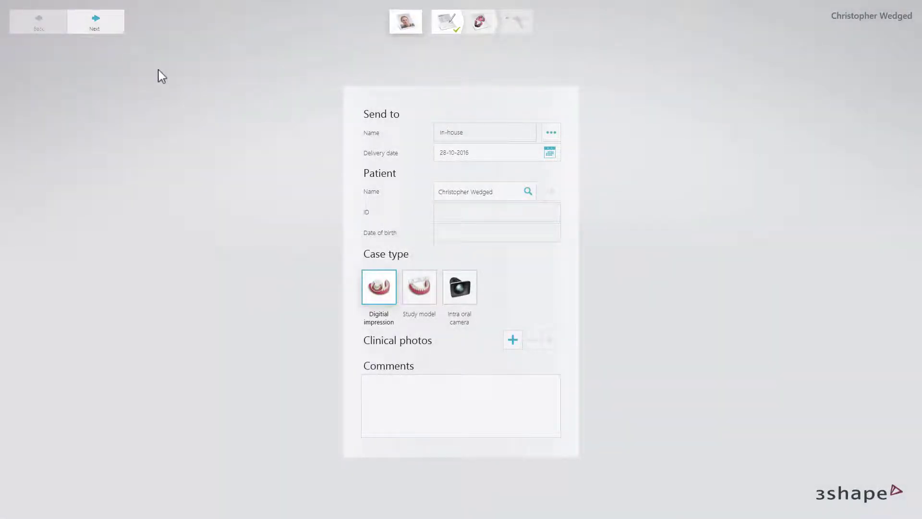
Select tooth 3 and assign it a Crown indication.
click(112, 28)
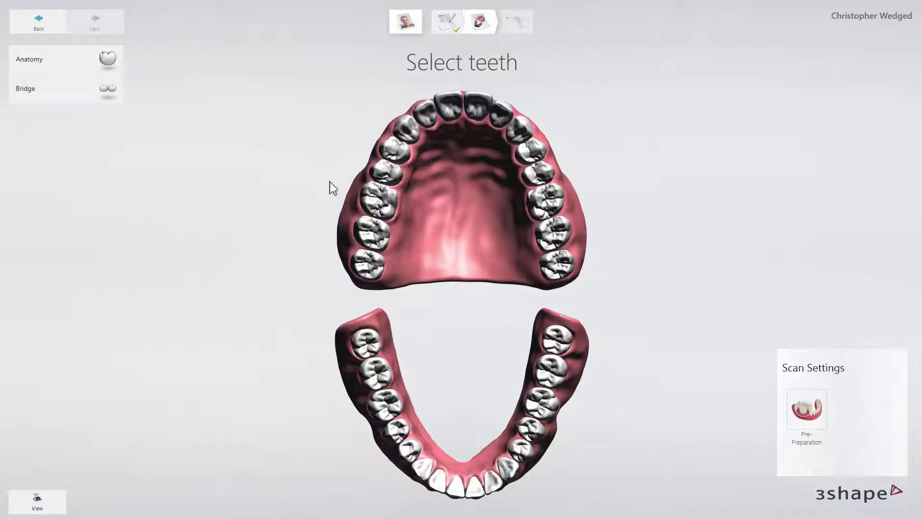
click(376, 199)
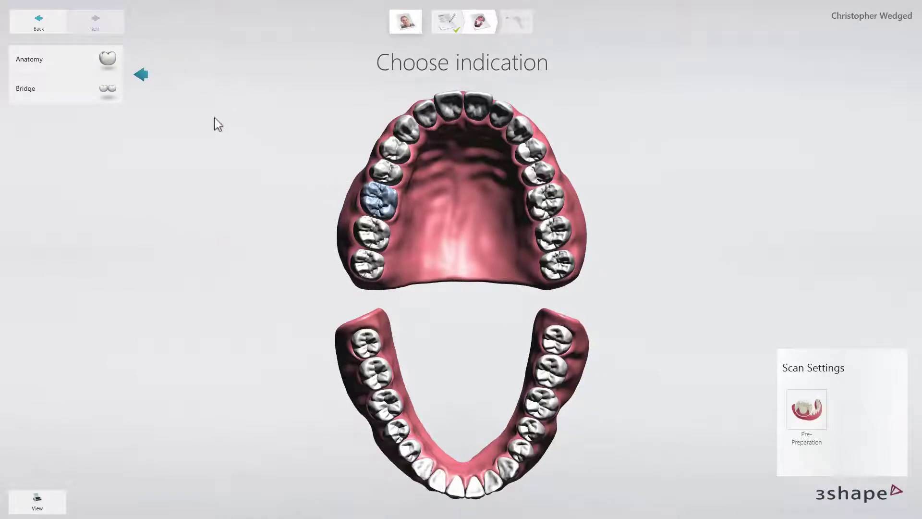
click(116, 65)
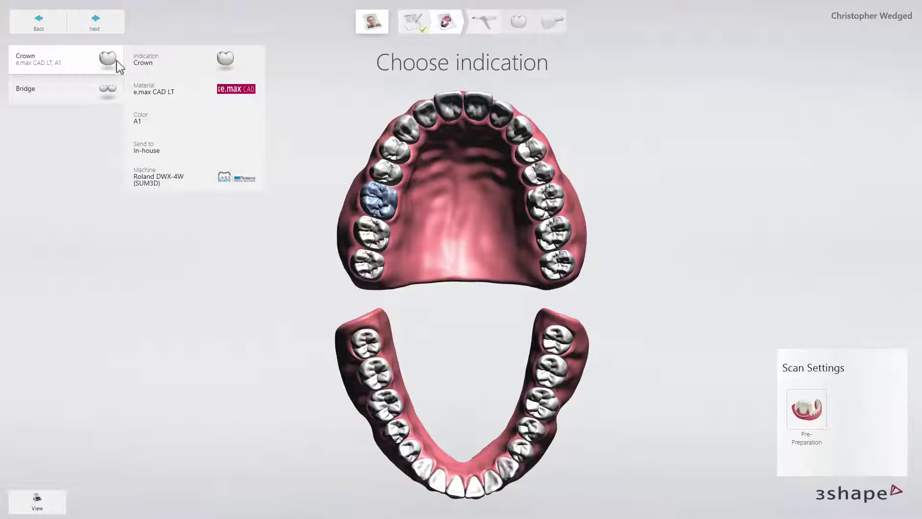
click(147, 62)
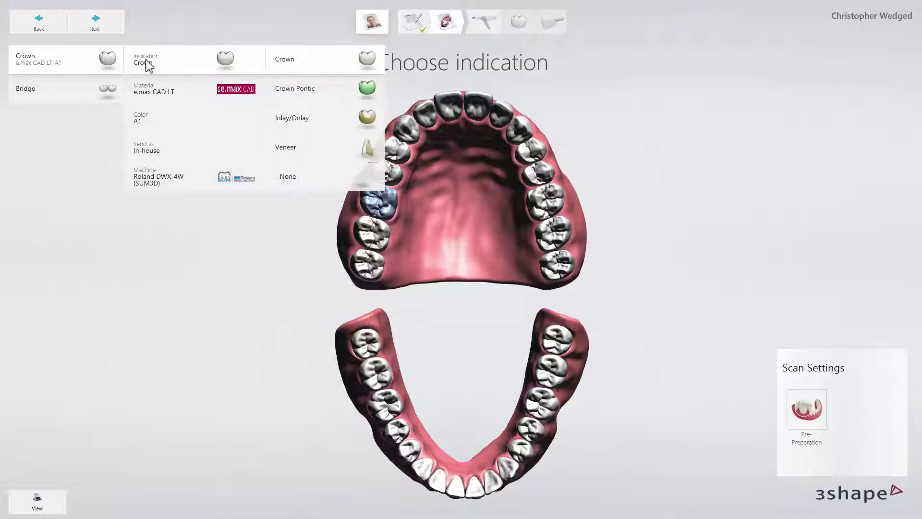
click(281, 64)
Set the crown material to e.max CAD HT and shade A2, then continue to scanning.
click(205, 91)
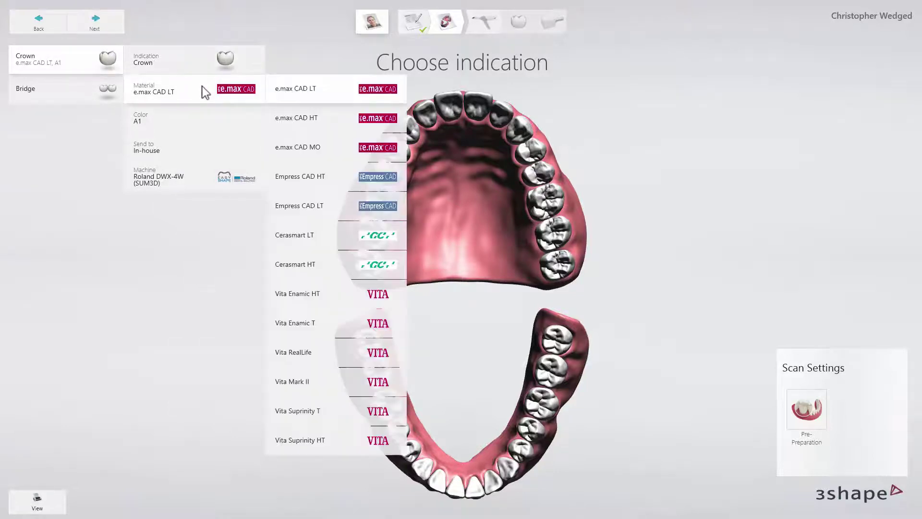
click(289, 119)
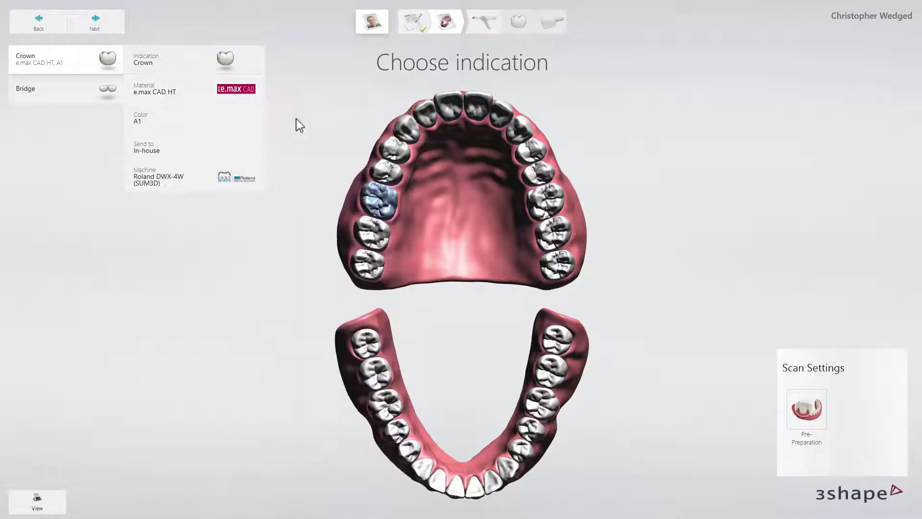
click(251, 122)
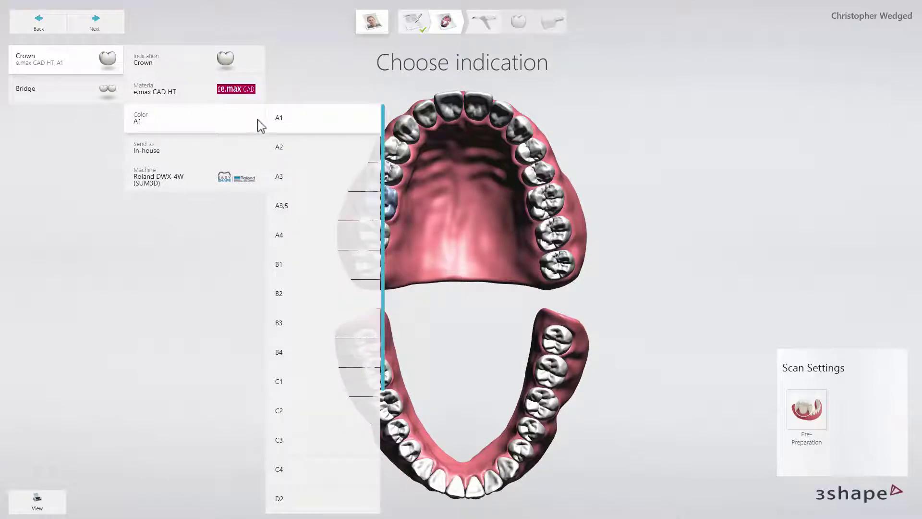
click(285, 152)
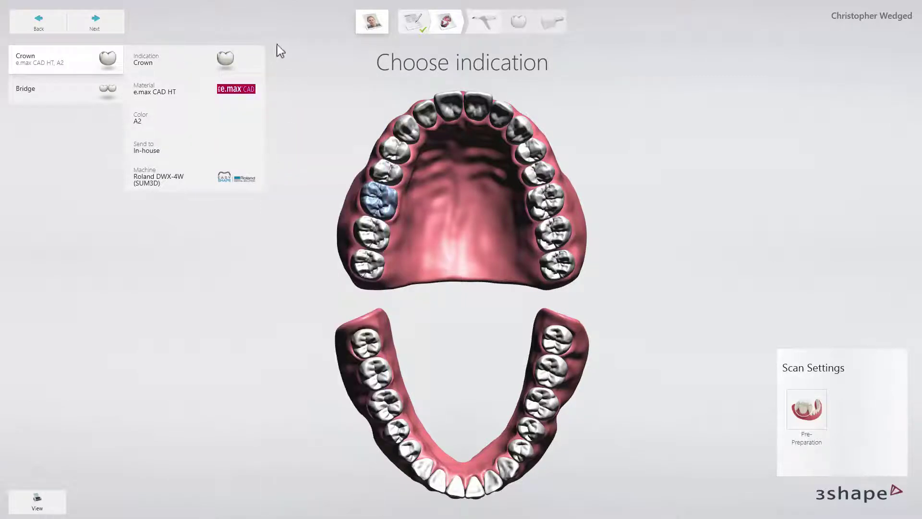
click(110, 27)
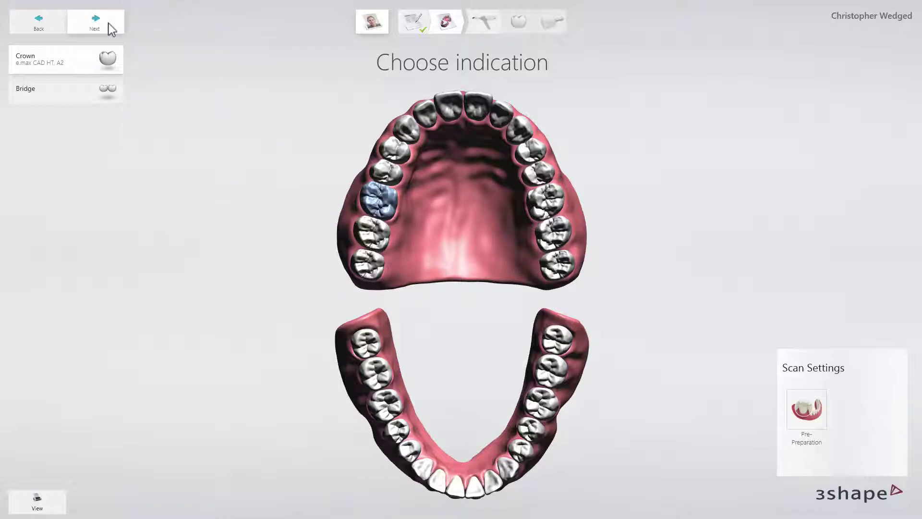
click(110, 27)
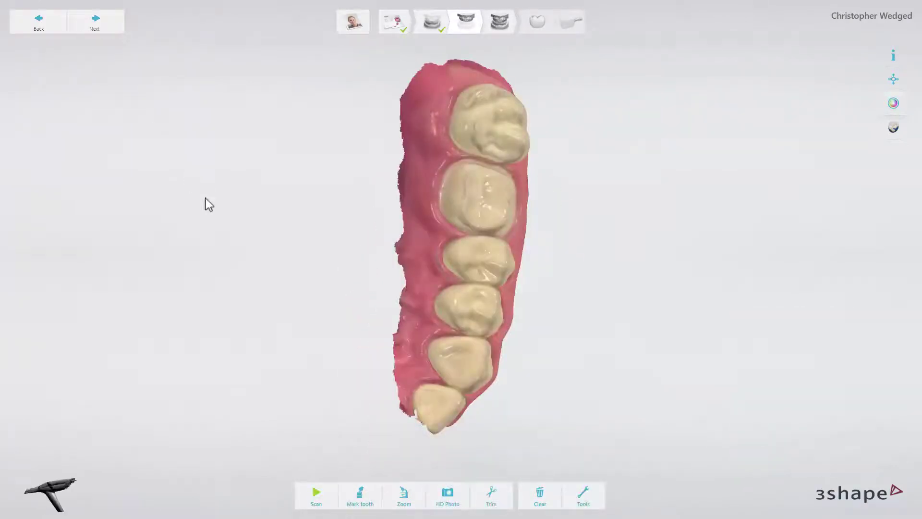
Mark tooth 3 as the prepared tooth on the upper scan.
click(367, 503)
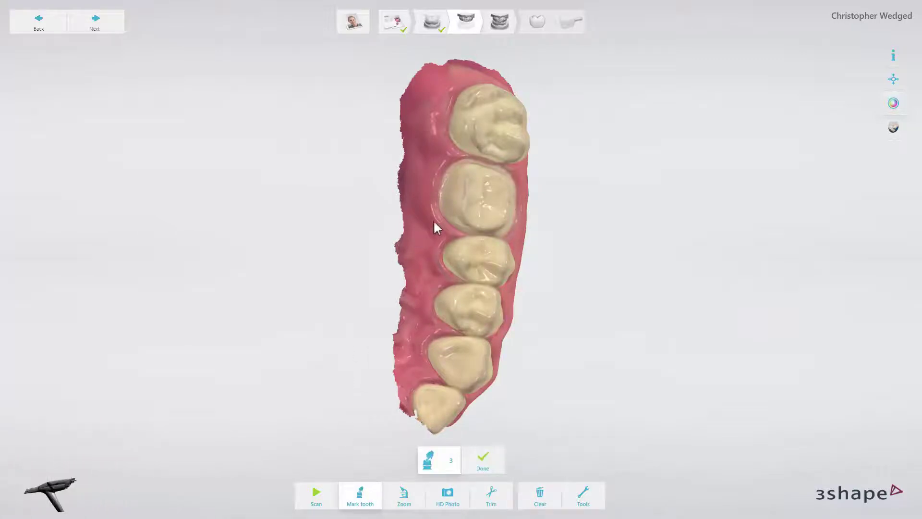
click(483, 200)
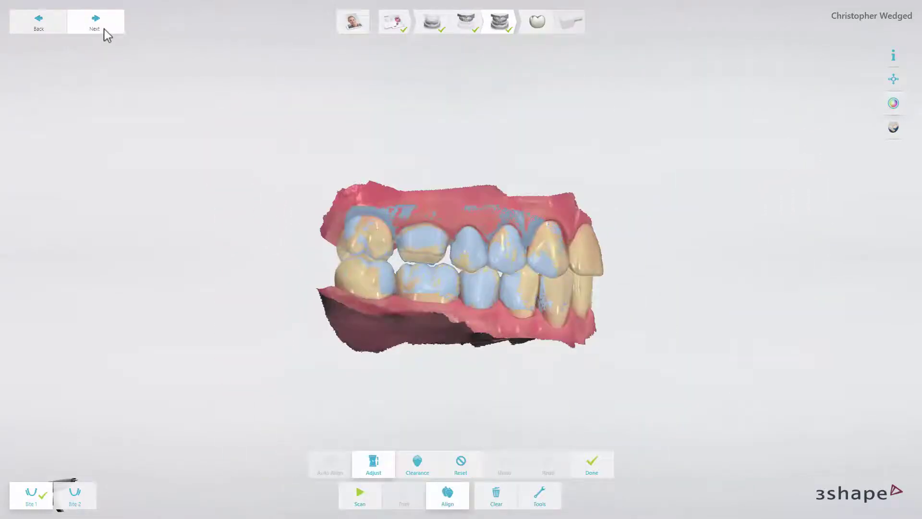
Save the scans, autodetect the margin line on tooth 3, and advance to crown anatomy design.
click(104, 28)
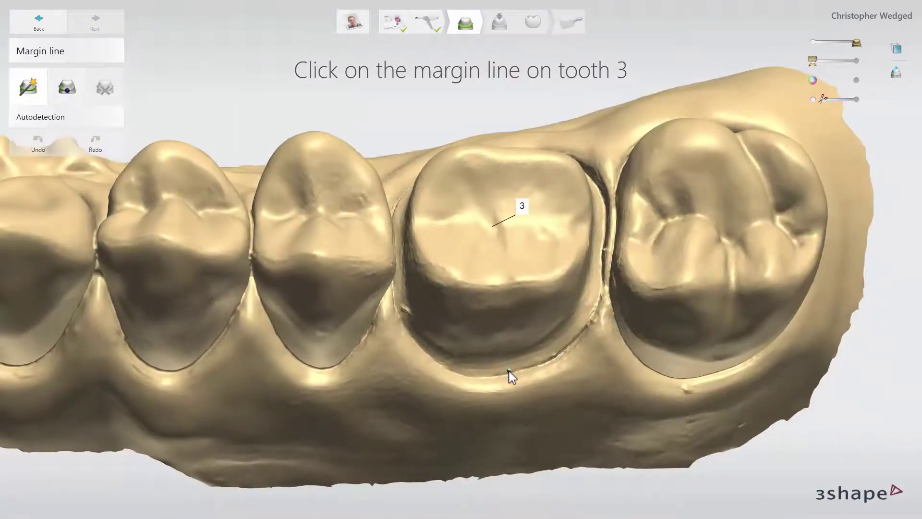
click(509, 371)
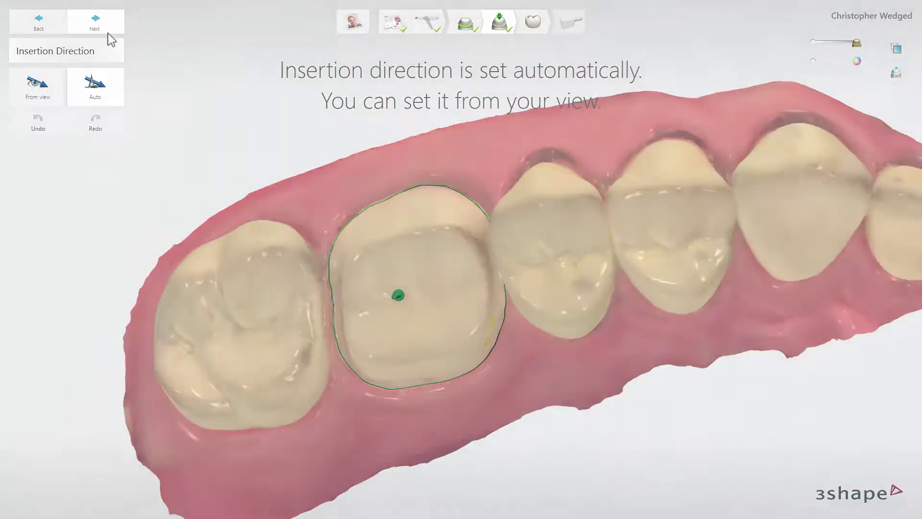
click(107, 33)
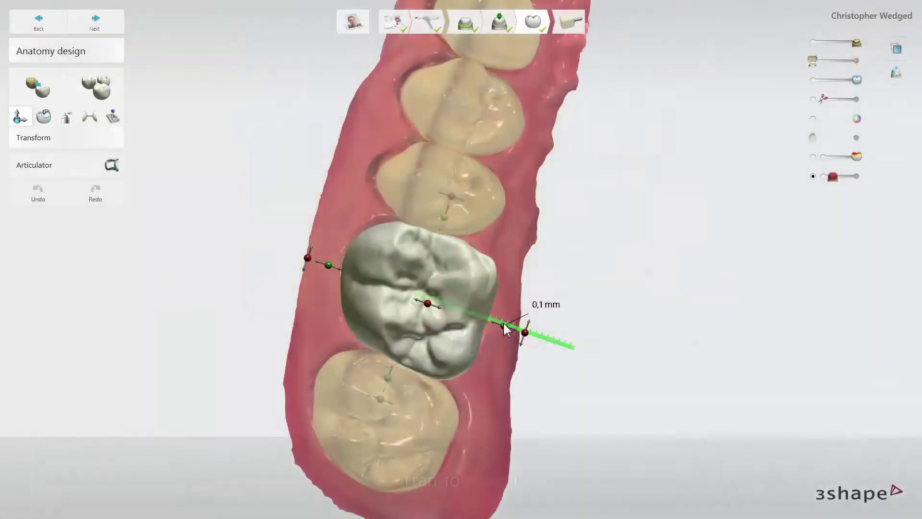
Shift the crown 0.1 mm with slight rotation, smooth its surface, and set adjacent contacts to -0.02 mm.
drag(507, 330, 529, 344)
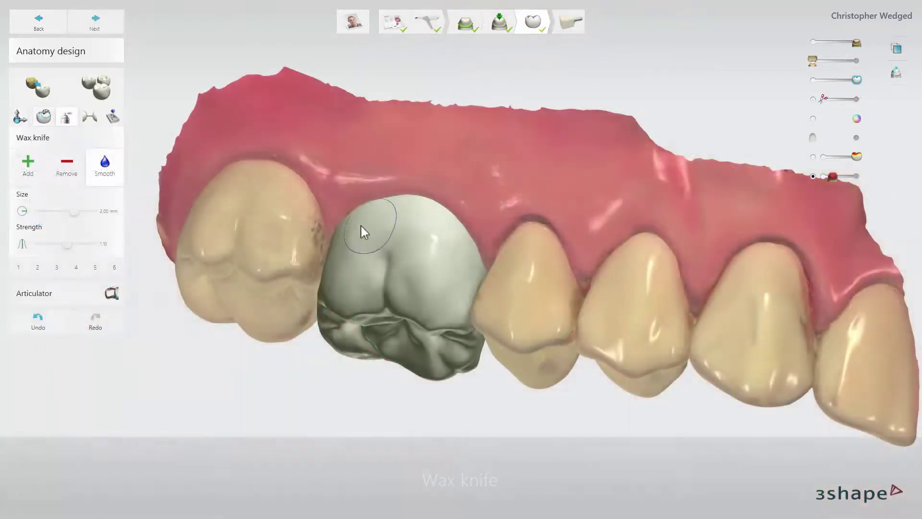
drag(453, 261, 375, 257)
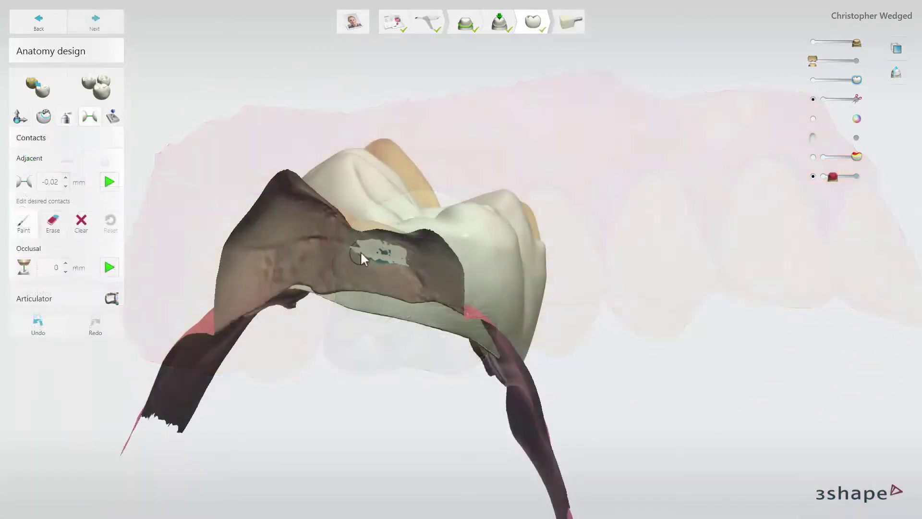
drag(359, 250, 379, 249)
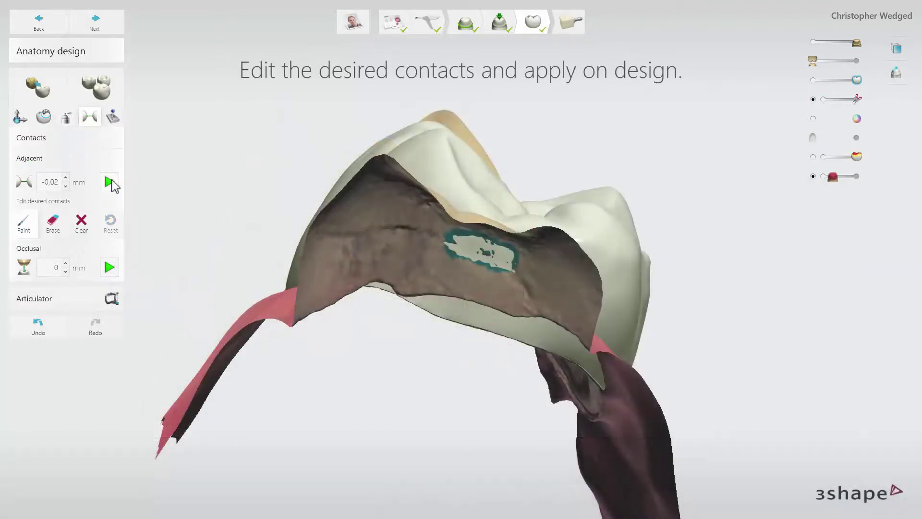
click(110, 182)
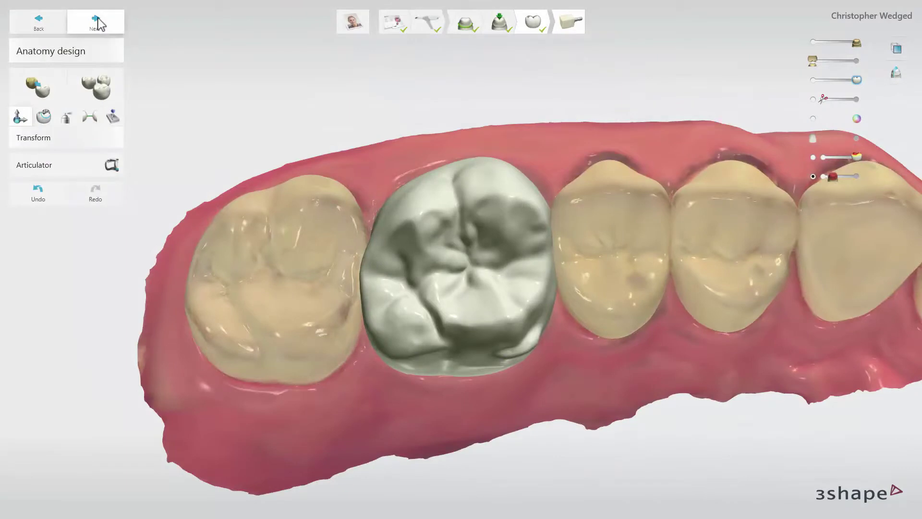
Send the crown to milling and rotate it slightly within the e.max CAD C14 block.
click(96, 22)
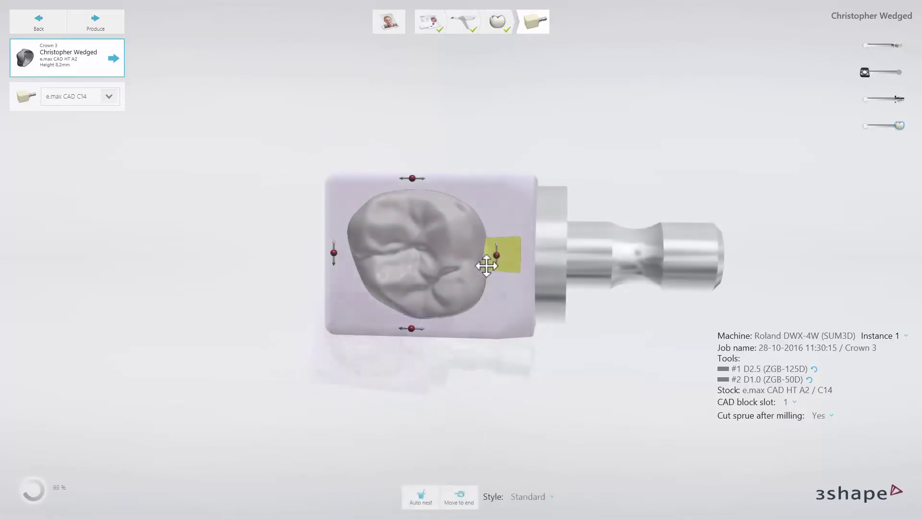
mouse_move(493, 258)
mouse_down()
mouse_move(483, 282)
mouse_move(494, 243)
mouse_move(490, 263)
mouse_up()
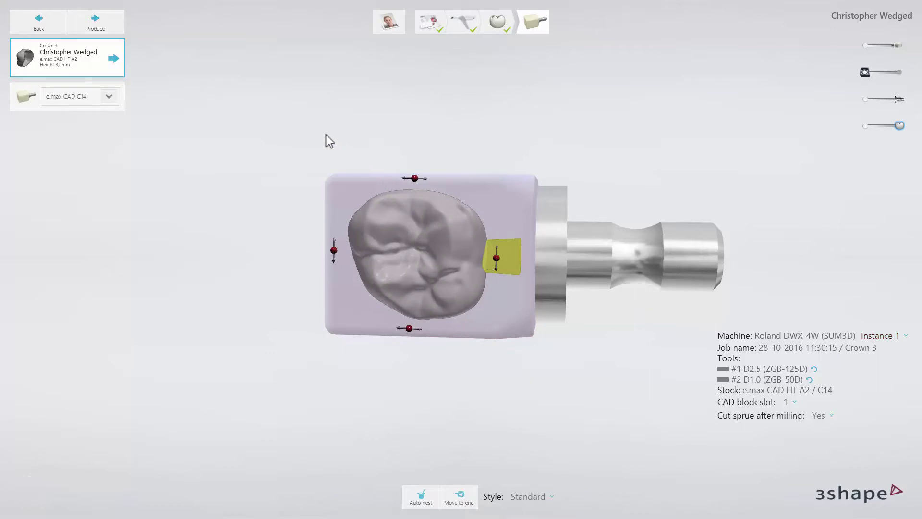